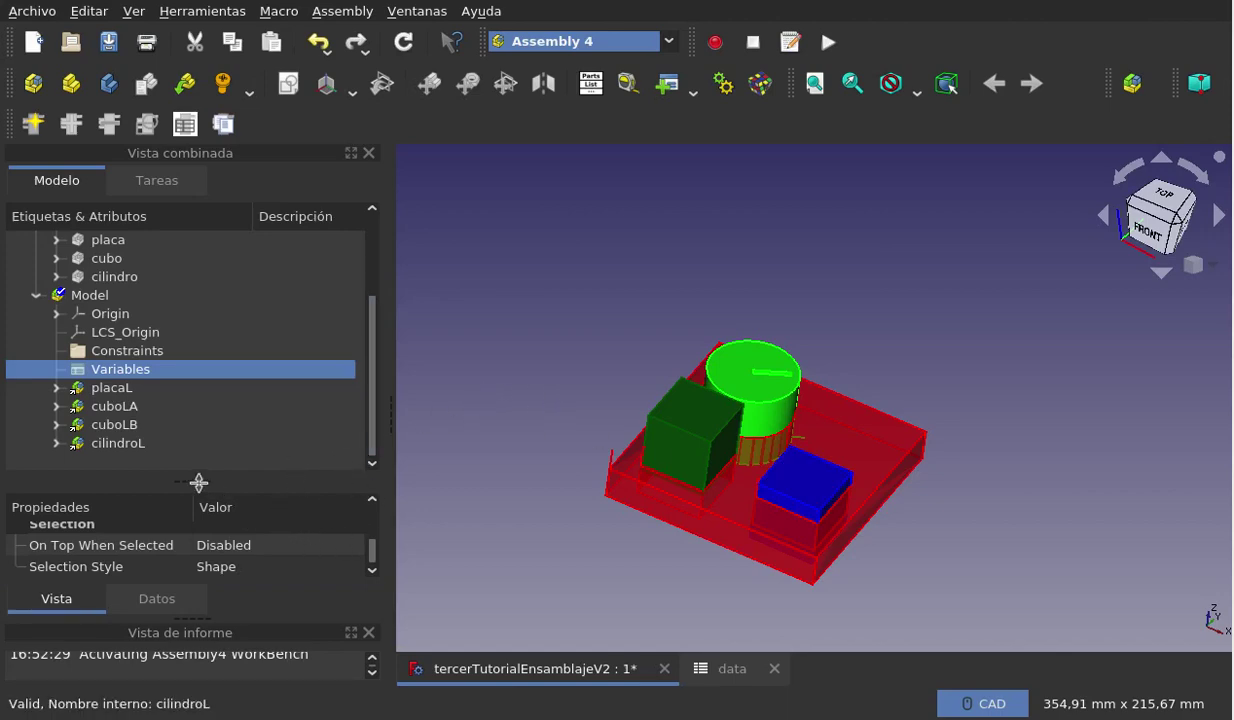
Change the Variables object's tiempo value from 2640,00 to 0 so the parts return home
drag(192, 481, 202, 309)
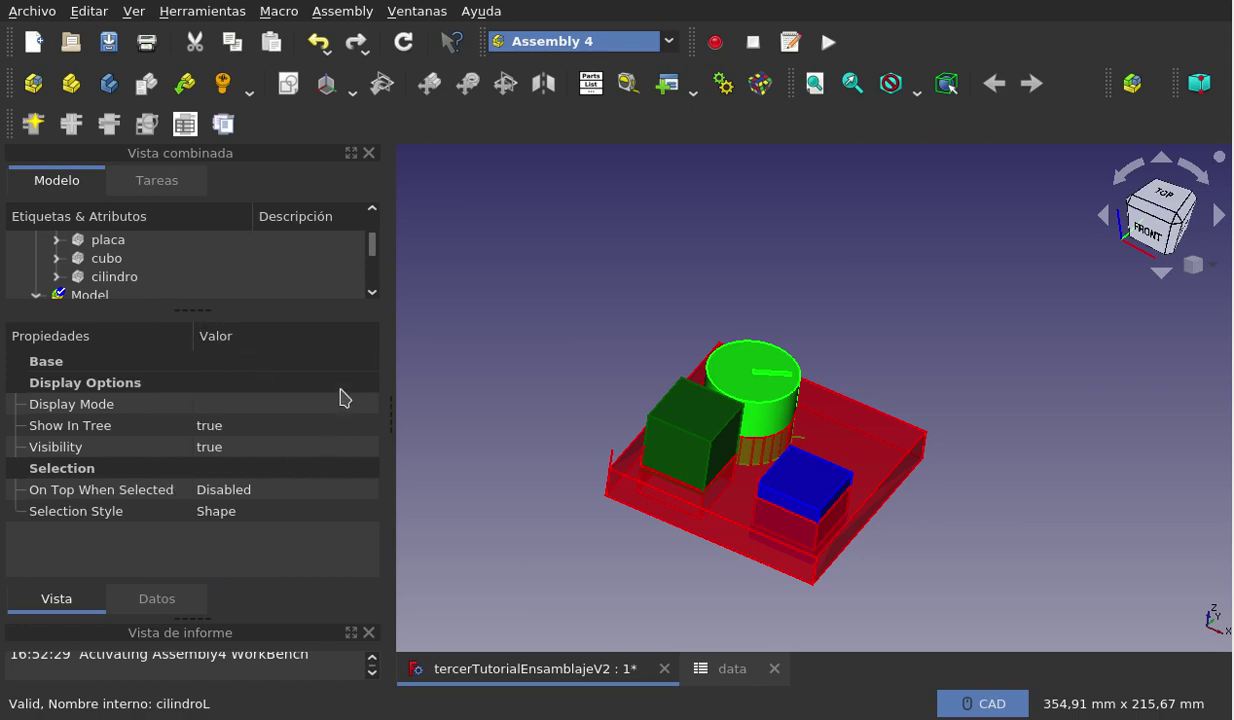
scroll(137, 264, down, 2)
click(137, 264)
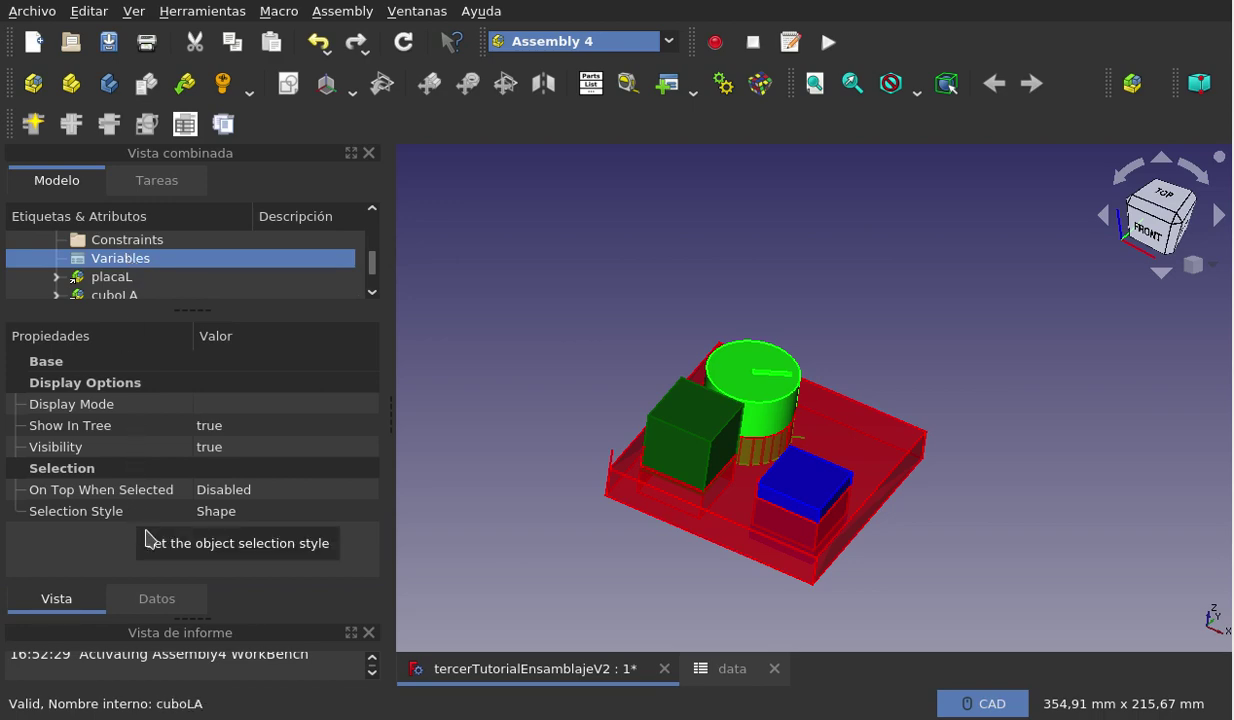
click(157, 596)
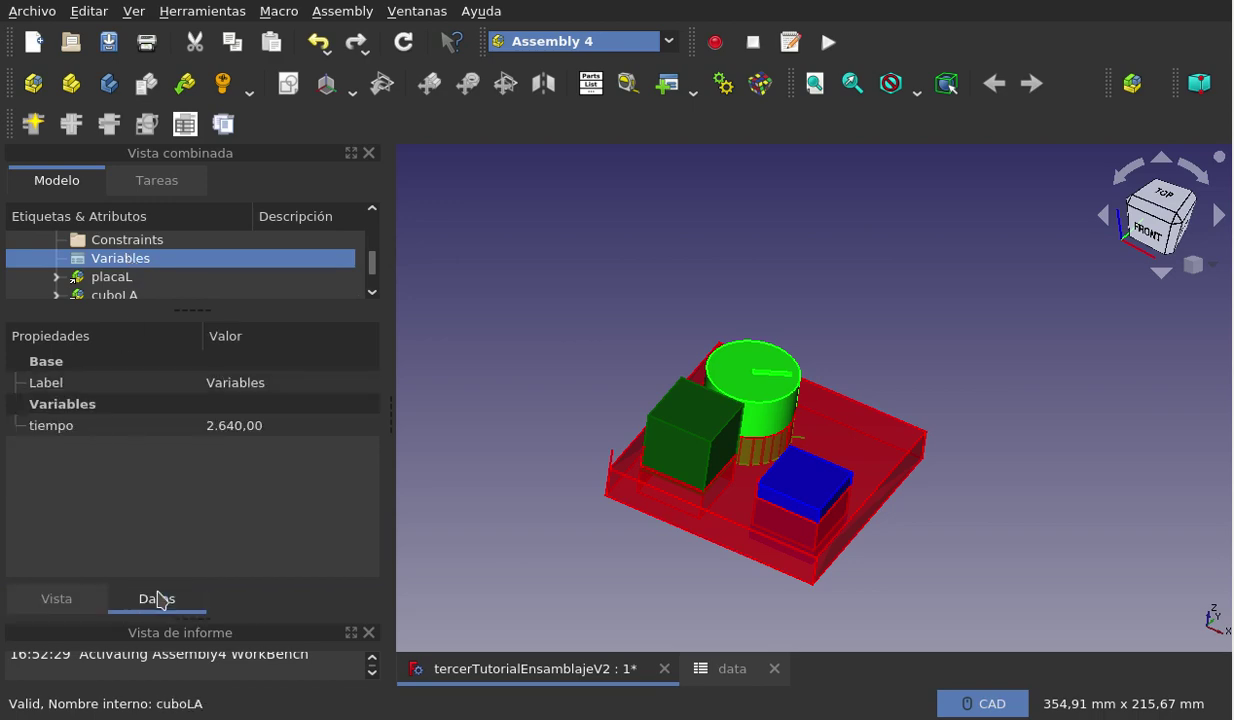
click(78, 434)
click(281, 419)
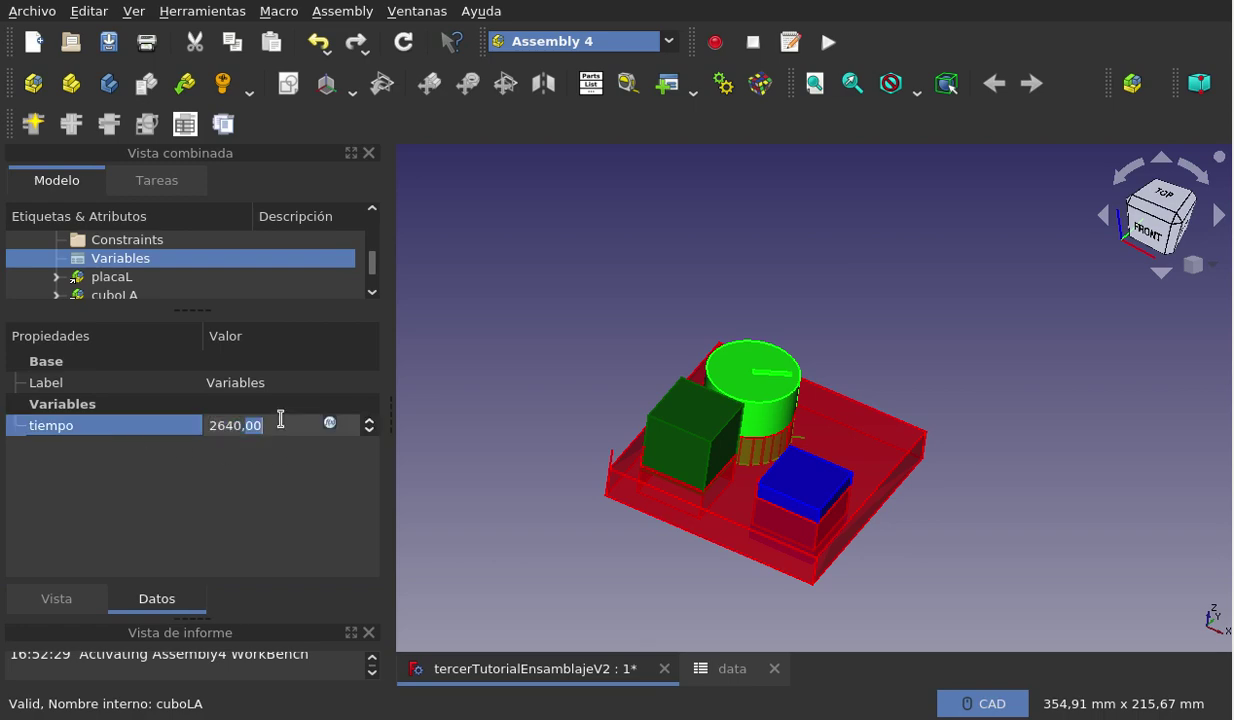
triple_click(281, 419)
text(0)
key(Return)
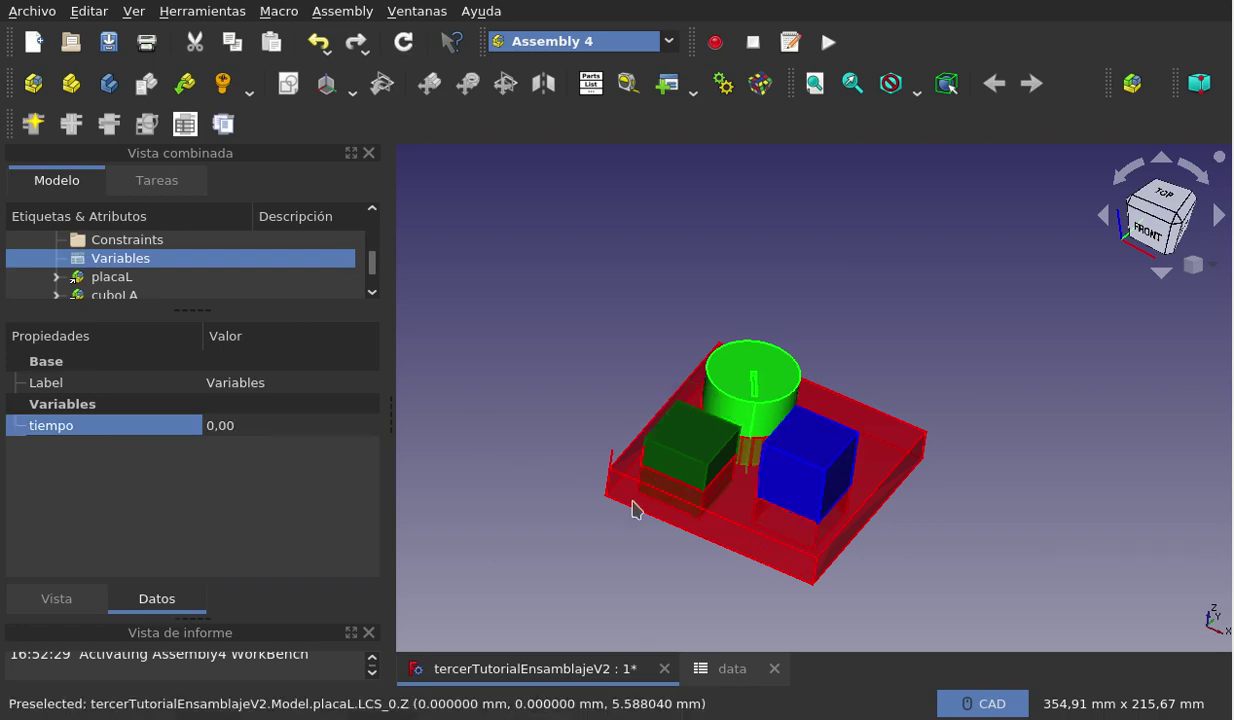
mouse_move(631, 505)
middle_down()
mouse_move(711, 540)
mouse_move(762, 484)
mouse_move(771, 427)
mouse_move(744, 523)
mouse_move(678, 567)
middle_up()
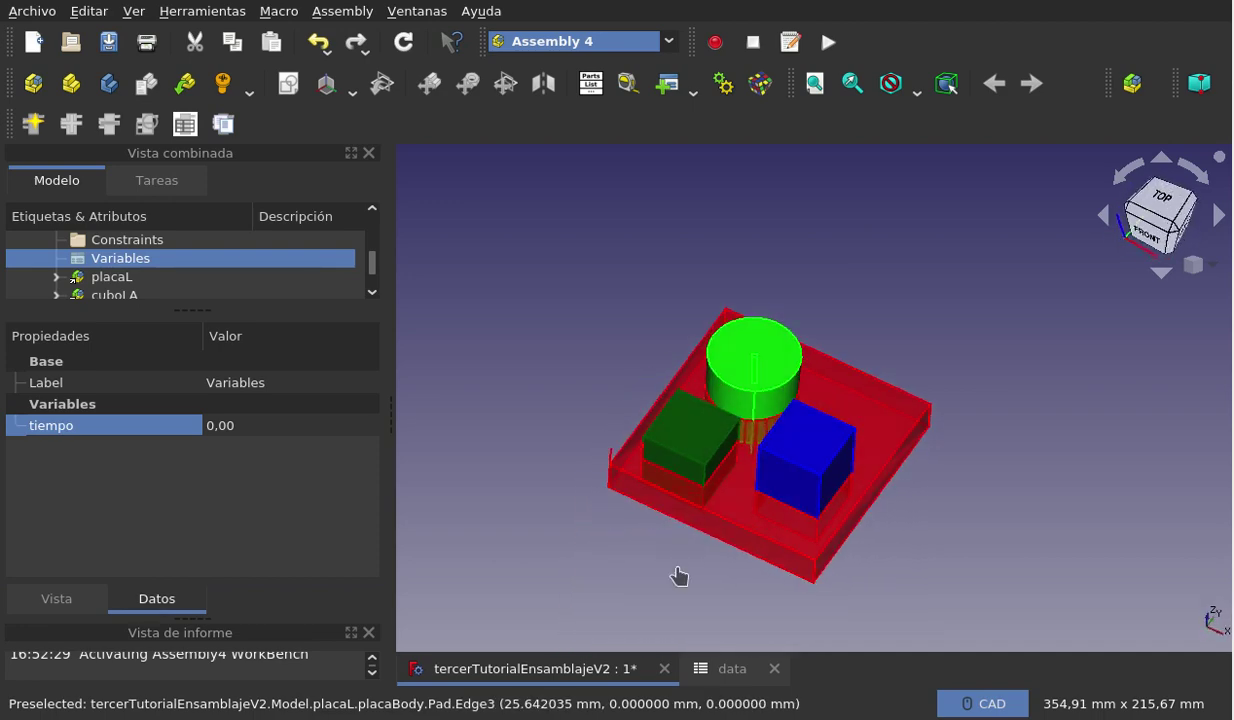
click(678, 577)
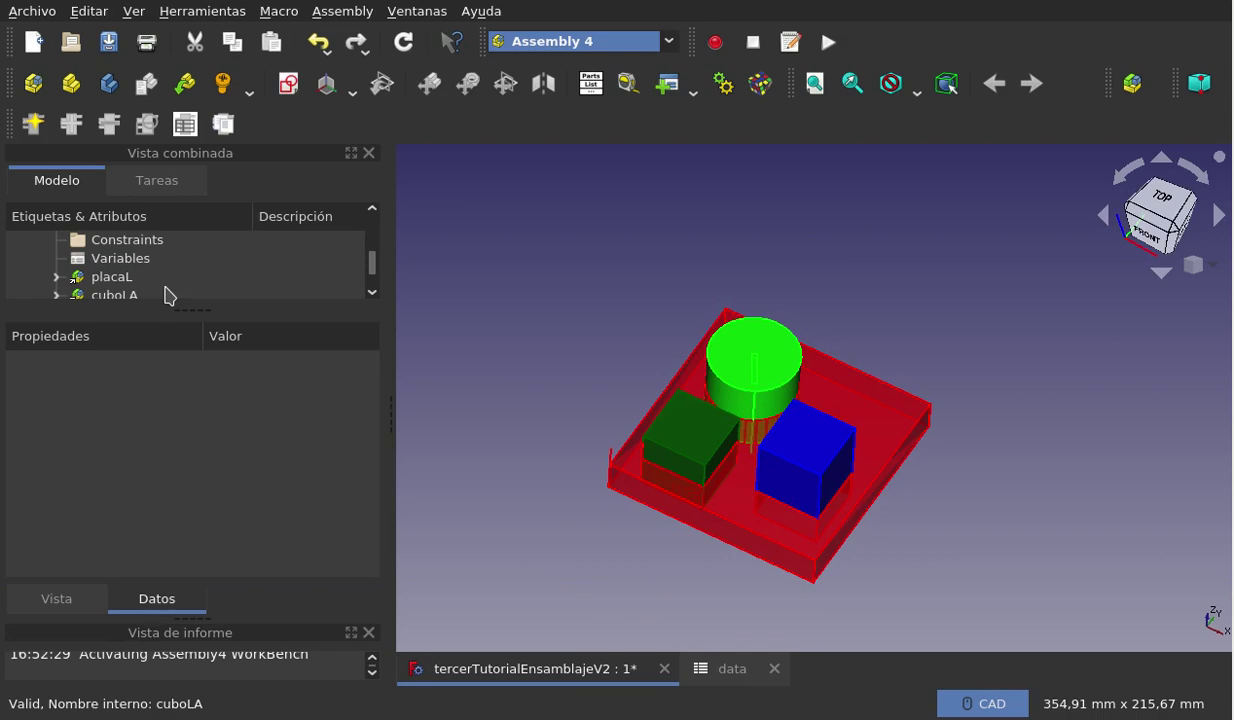
mouse_move(498, 493)
middle_down()
mouse_move(607, 431)
mouse_move(523, 421)
mouse_move(584, 490)
mouse_move(607, 395)
middle_up()
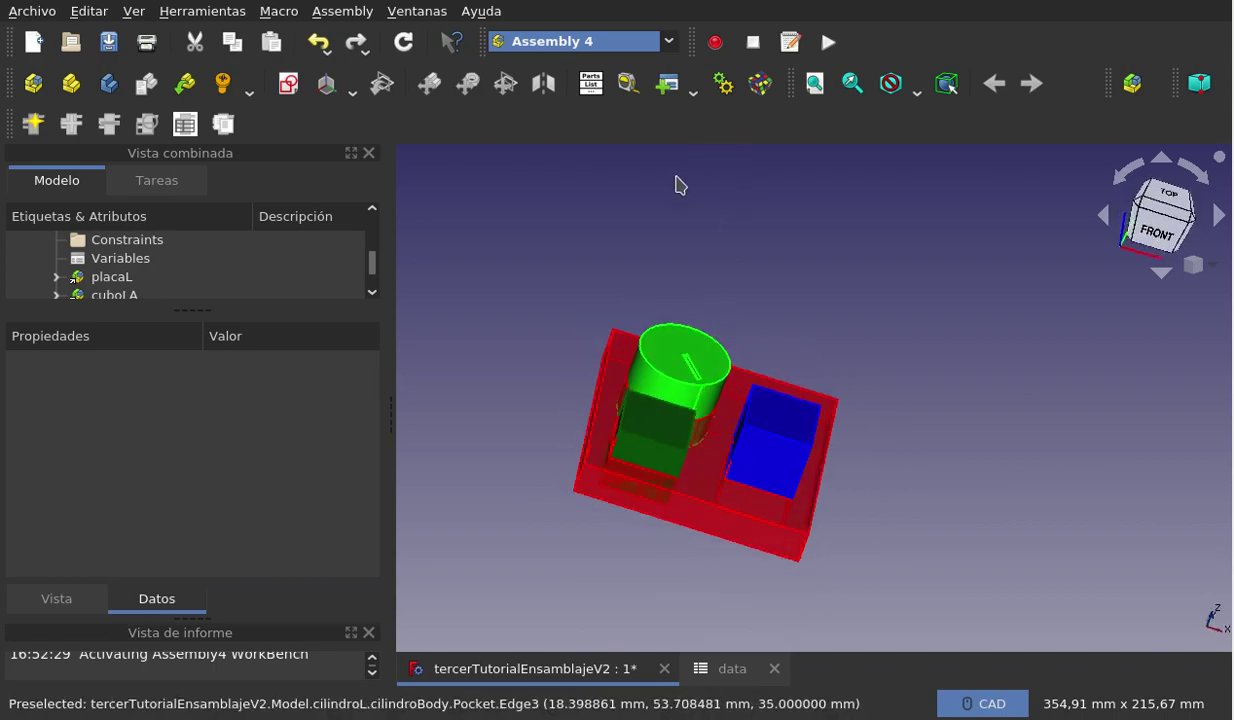
click(815, 83)
mouse_move(876, 446)
middle_down()
mouse_move(893, 393)
mouse_move(873, 358)
mouse_move(909, 314)
mouse_move(909, 284)
mouse_move(886, 399)
mouse_move(854, 436)
mouse_move(611, 372)
middle_up()
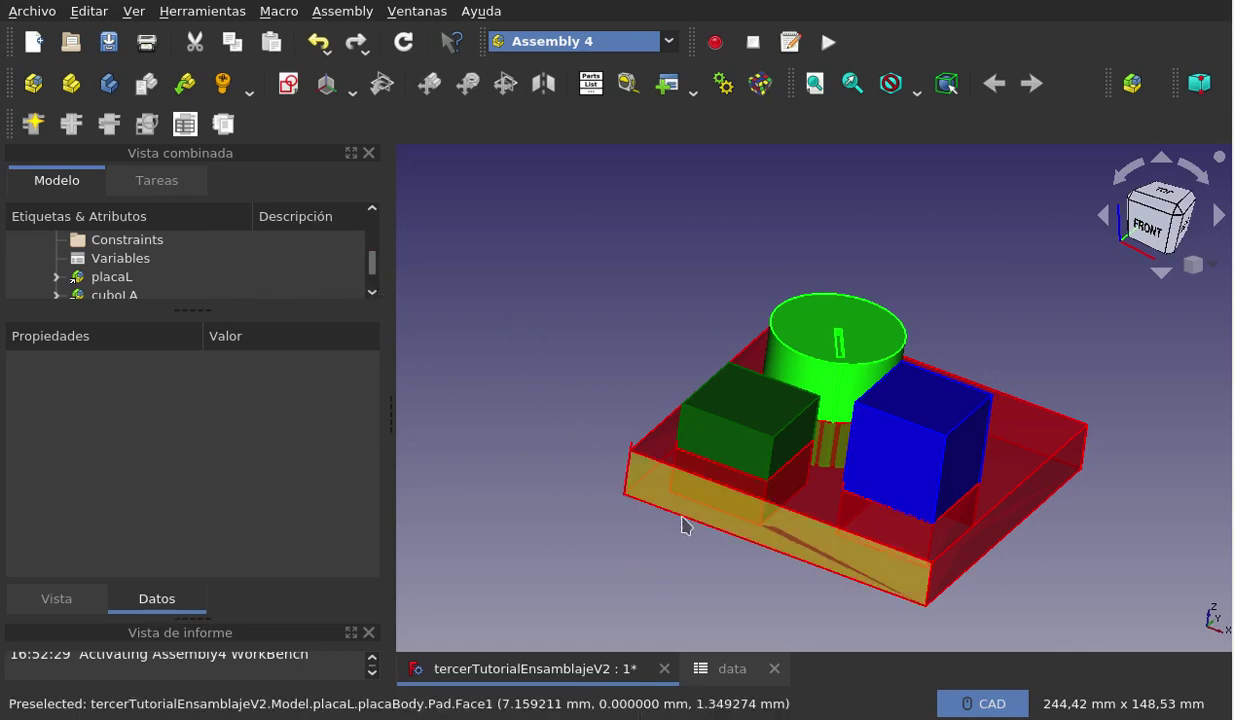
mouse_move(683, 523)
middle_down()
mouse_move(790, 573)
mouse_move(806, 541)
mouse_move(799, 496)
mouse_move(793, 523)
middle_up()
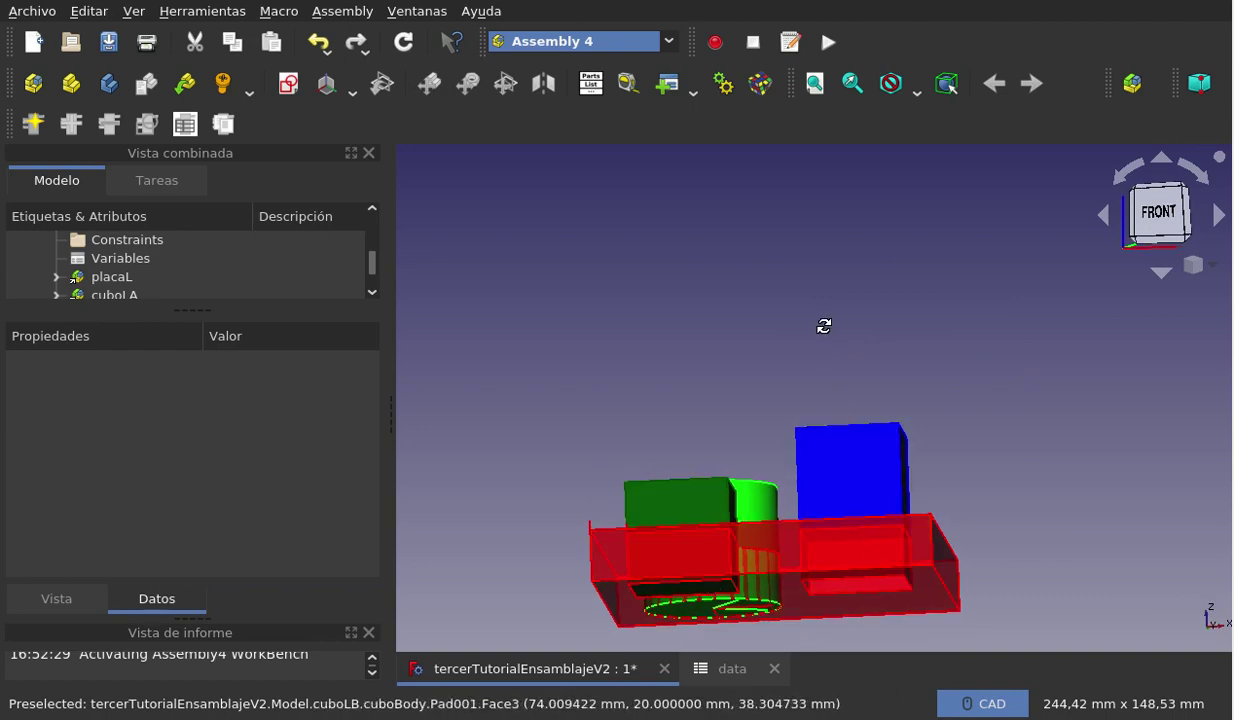
middle_drag(823, 325, 848, 394)
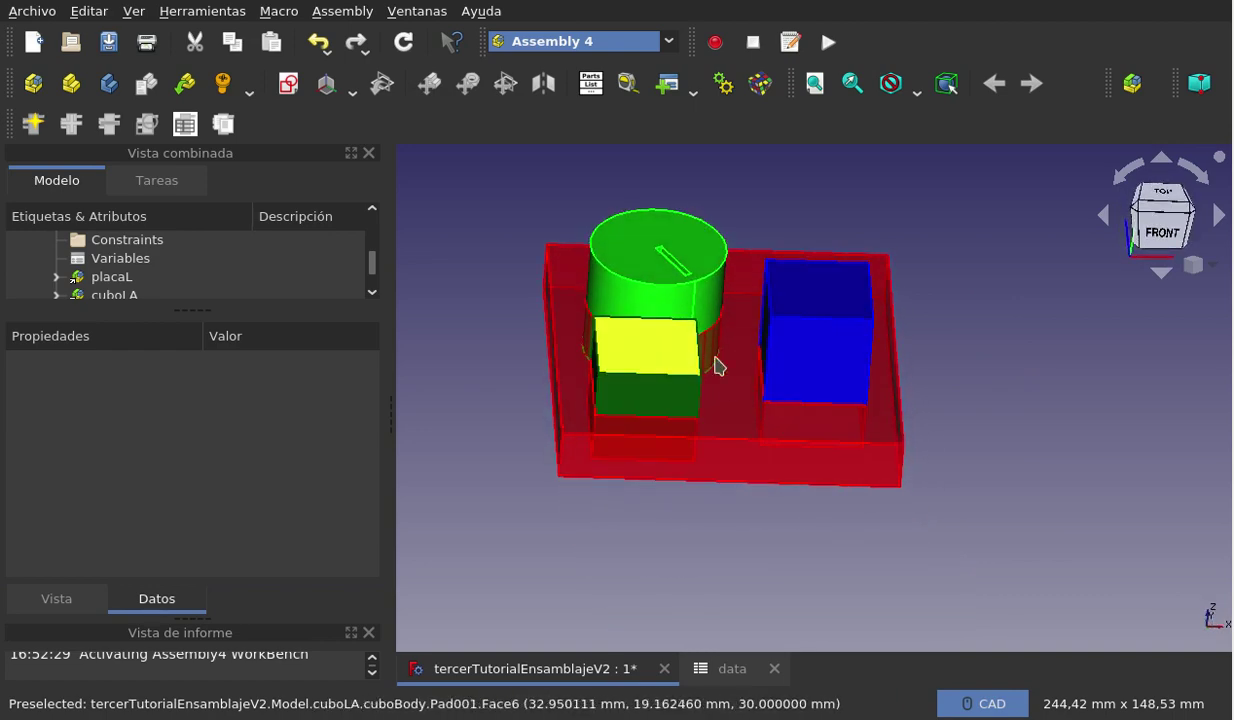
mouse_move(934, 449)
middle_down()
mouse_move(851, 440)
mouse_move(876, 446)
middle_up()
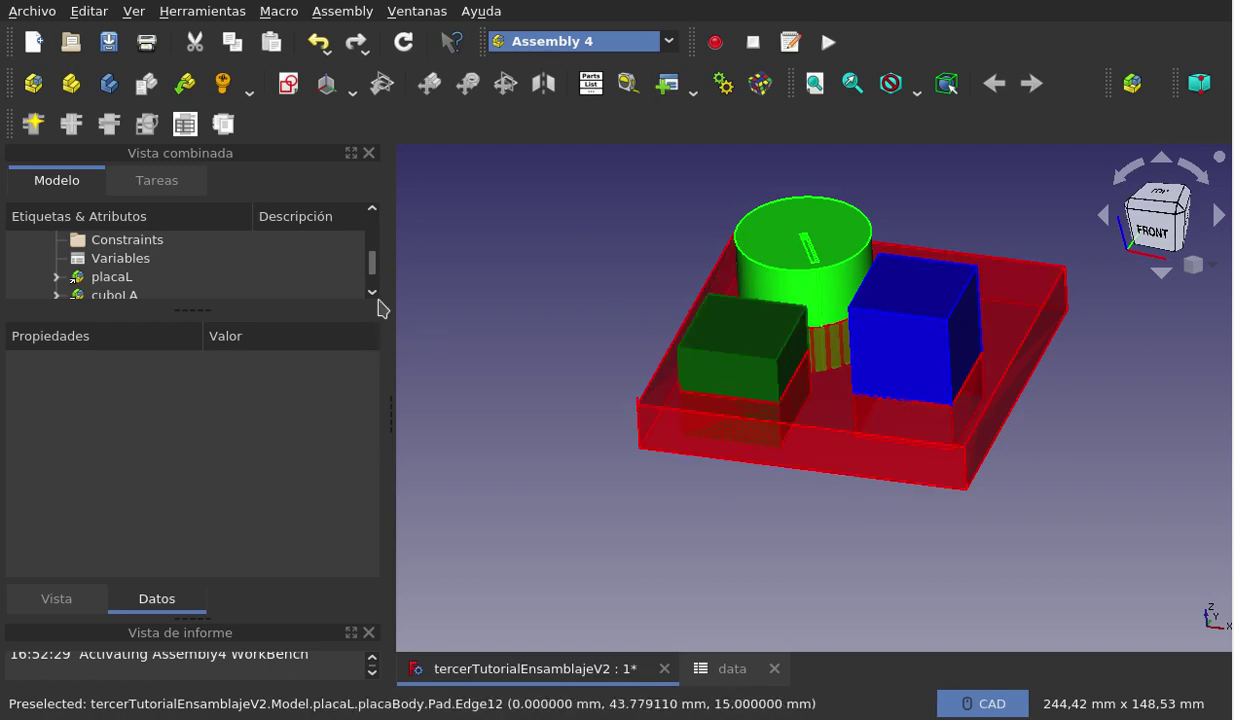
drag(200, 315, 193, 376)
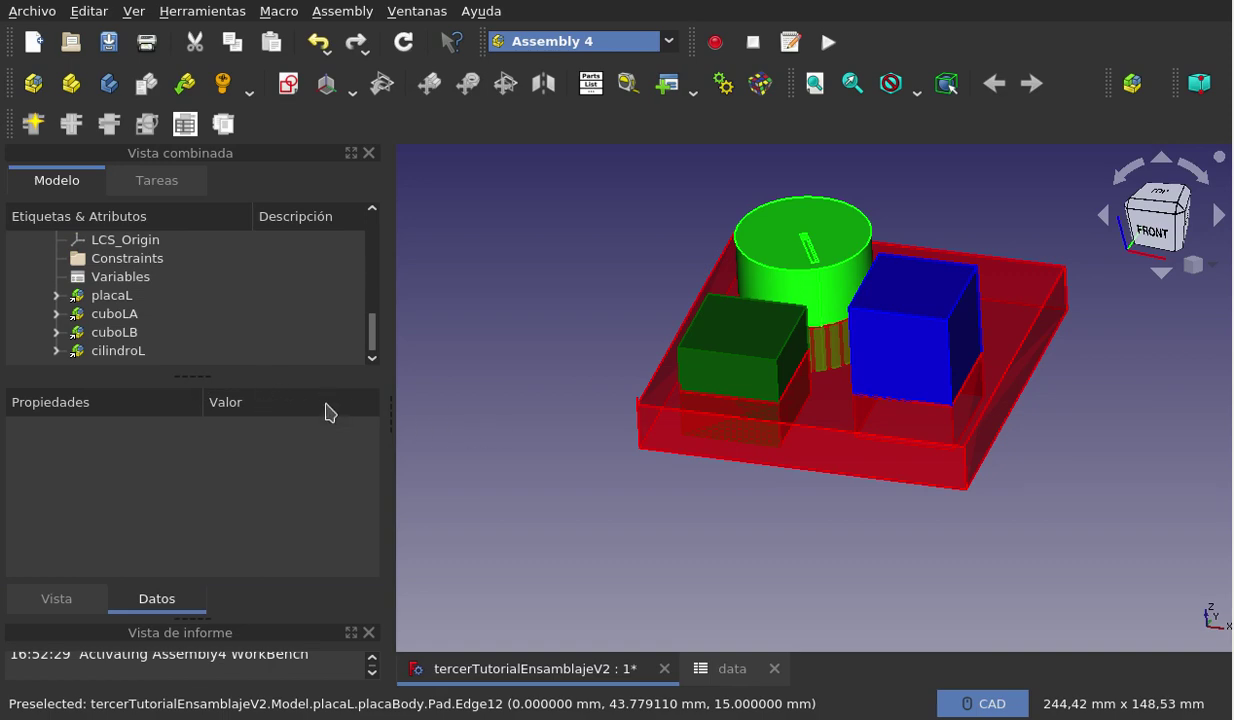
Create a new float variable aaaa with value 10 in the assembly's Variables object
click(113, 280)
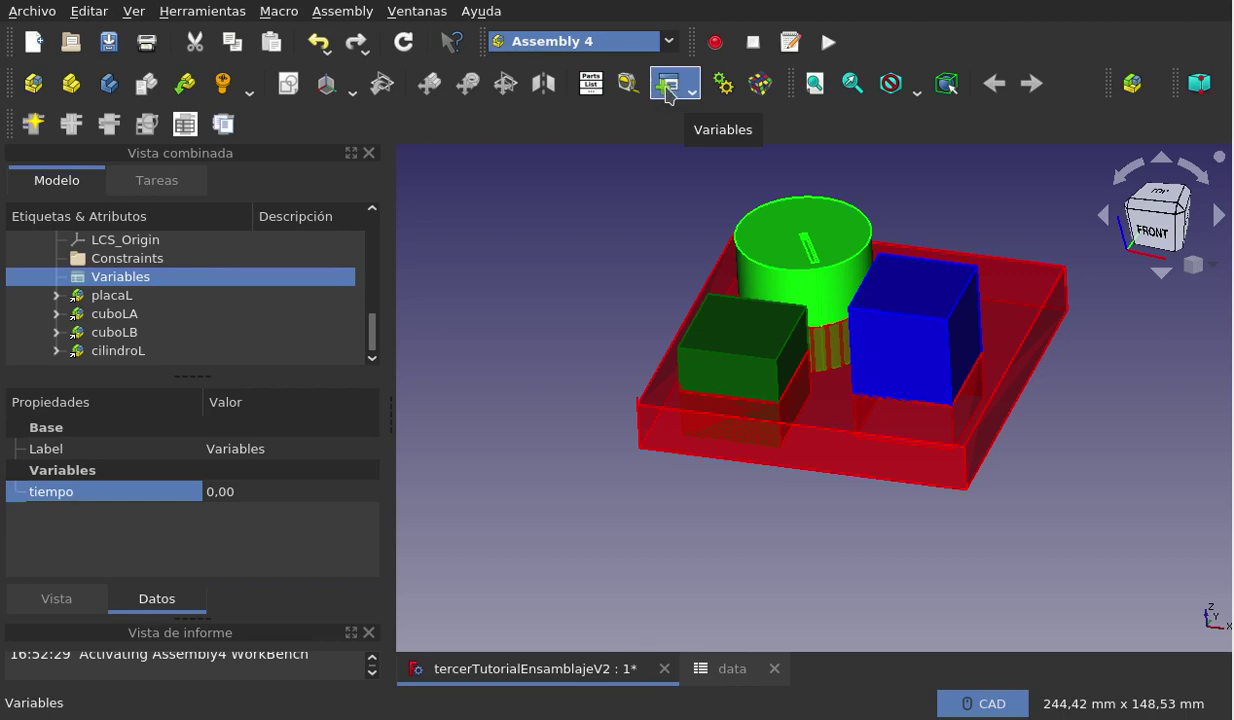
click(692, 93)
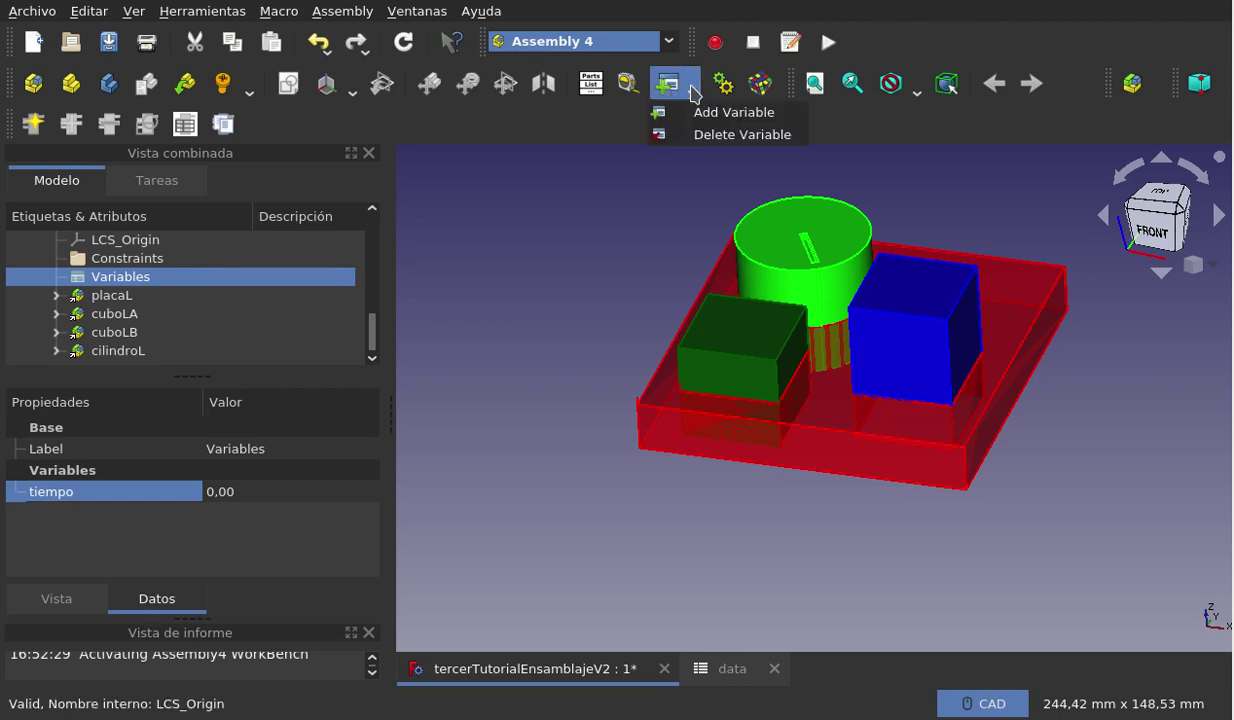
click(653, 240)
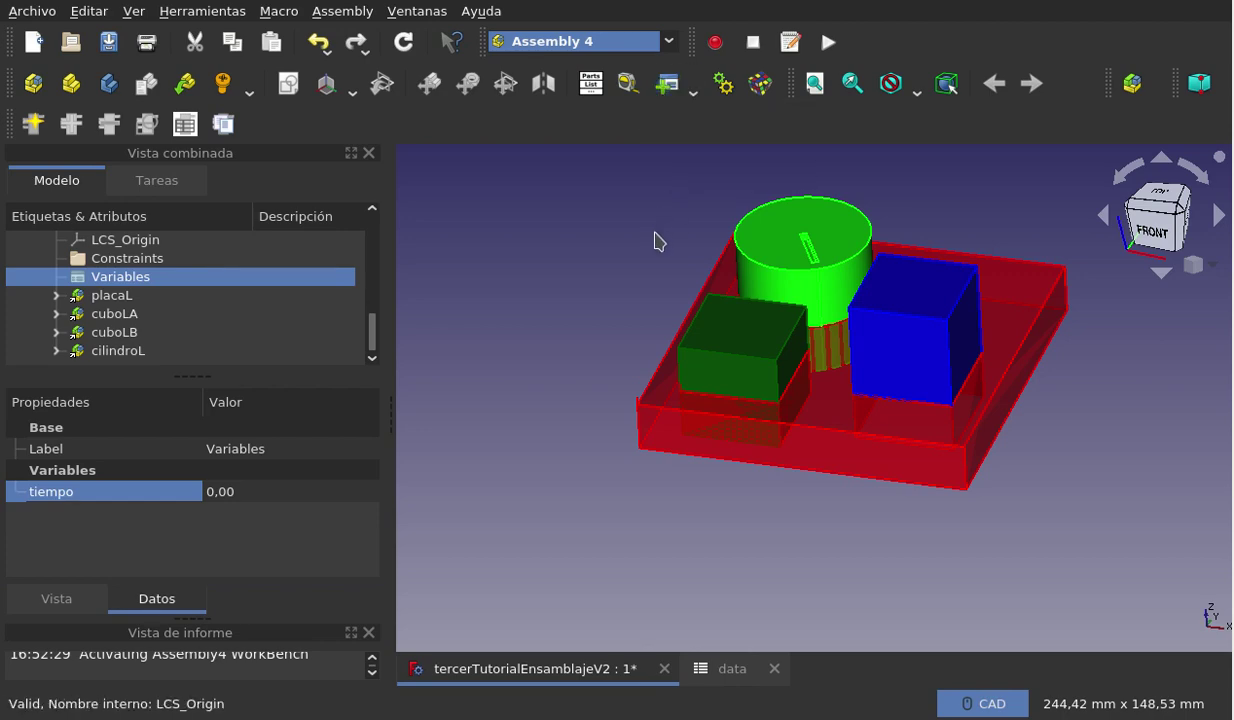
click(667, 90)
text(aaaa)
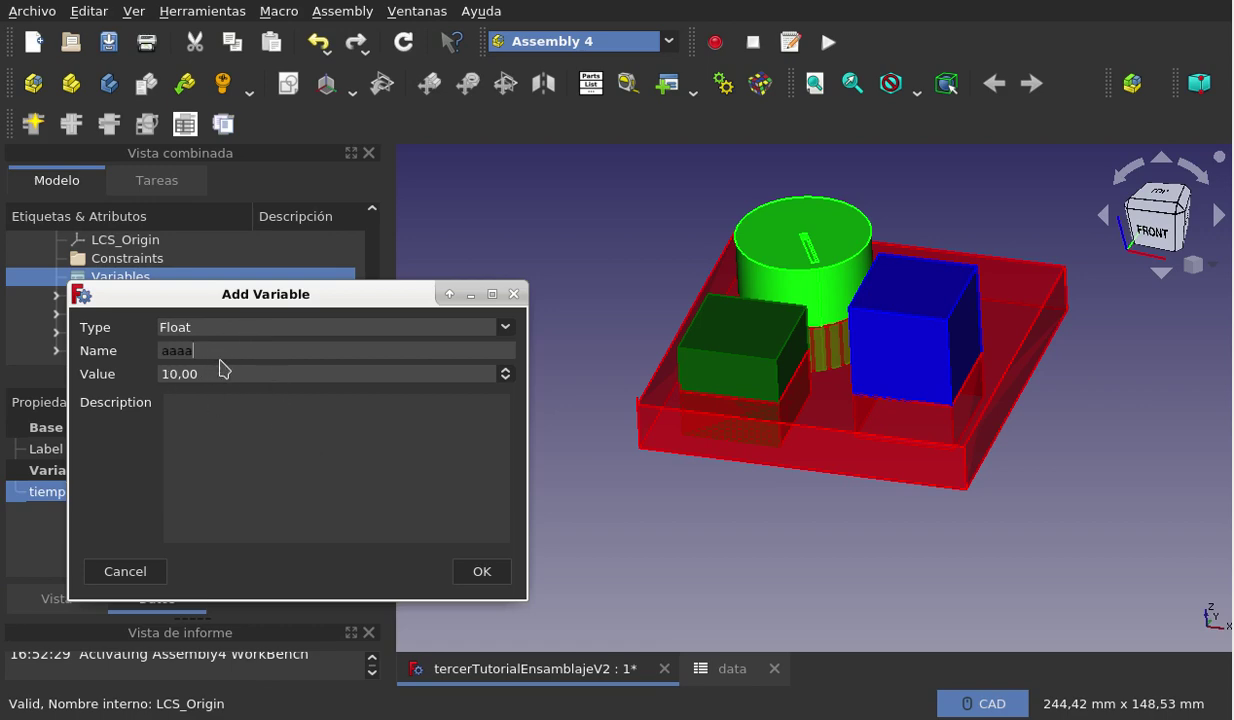
click(481, 571)
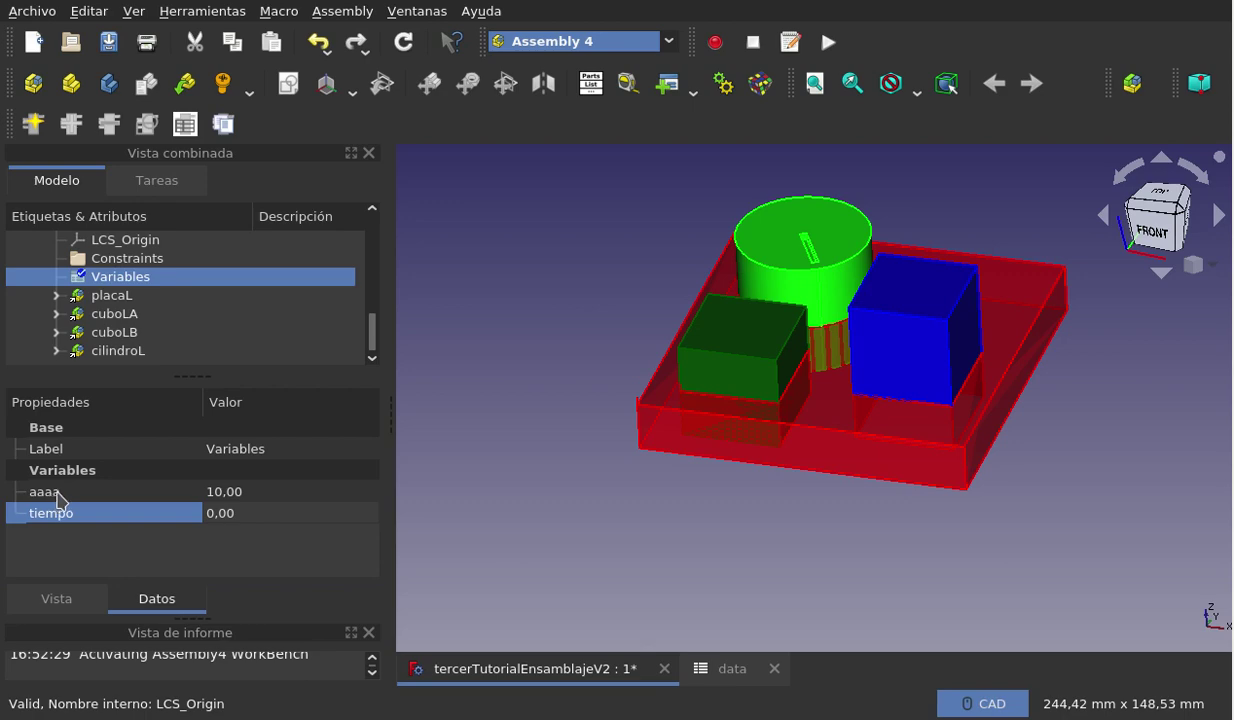
Delete the aaaa variable with the Delete Variable form, leaving only tiempo at 0,00
click(128, 492)
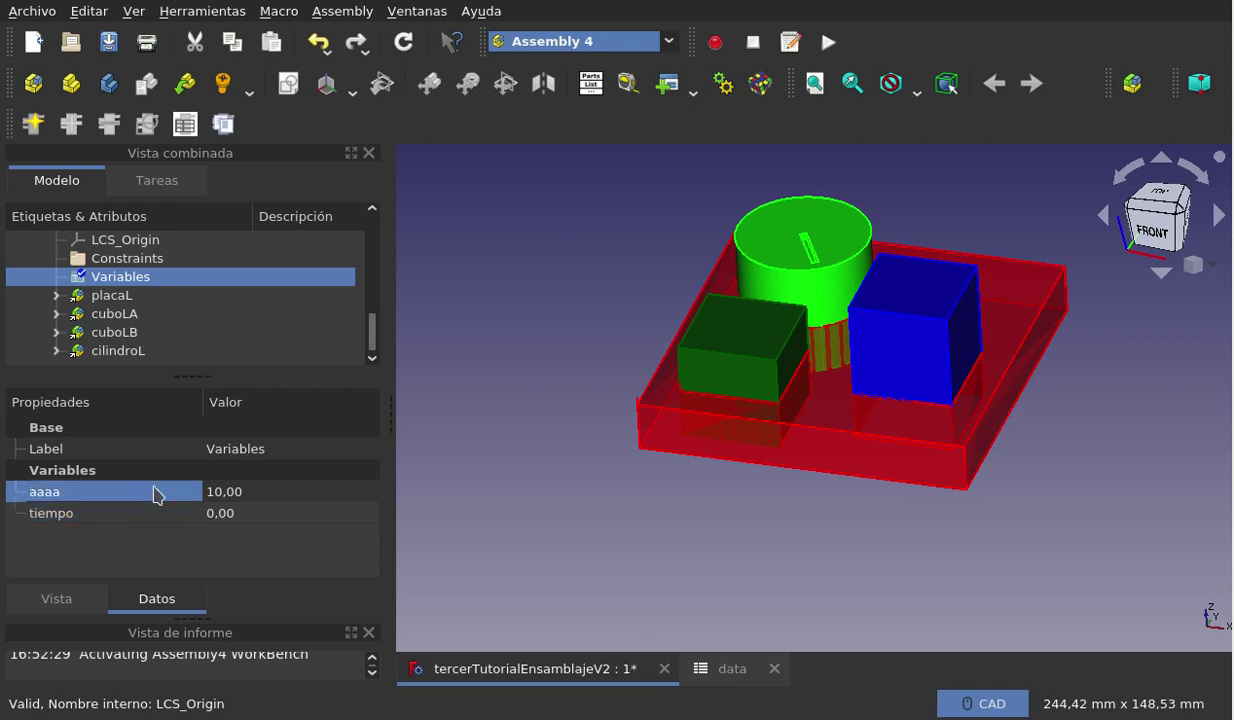
click(693, 95)
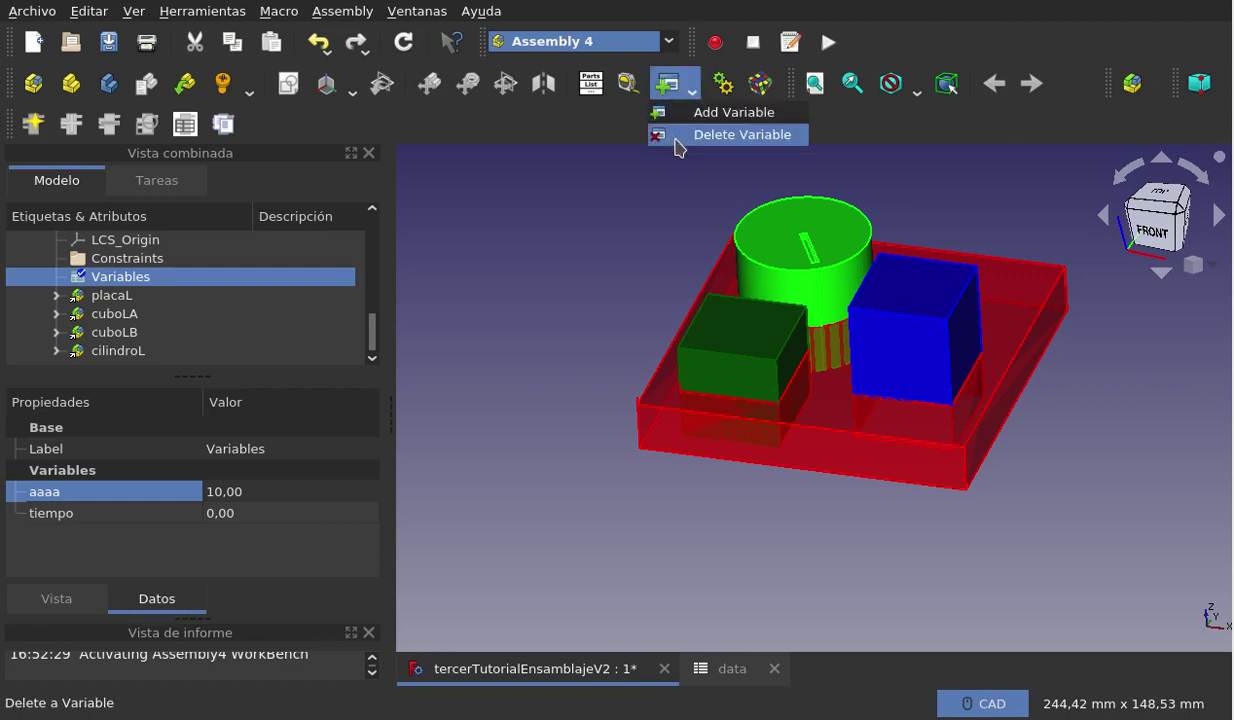
click(665, 132)
click(347, 337)
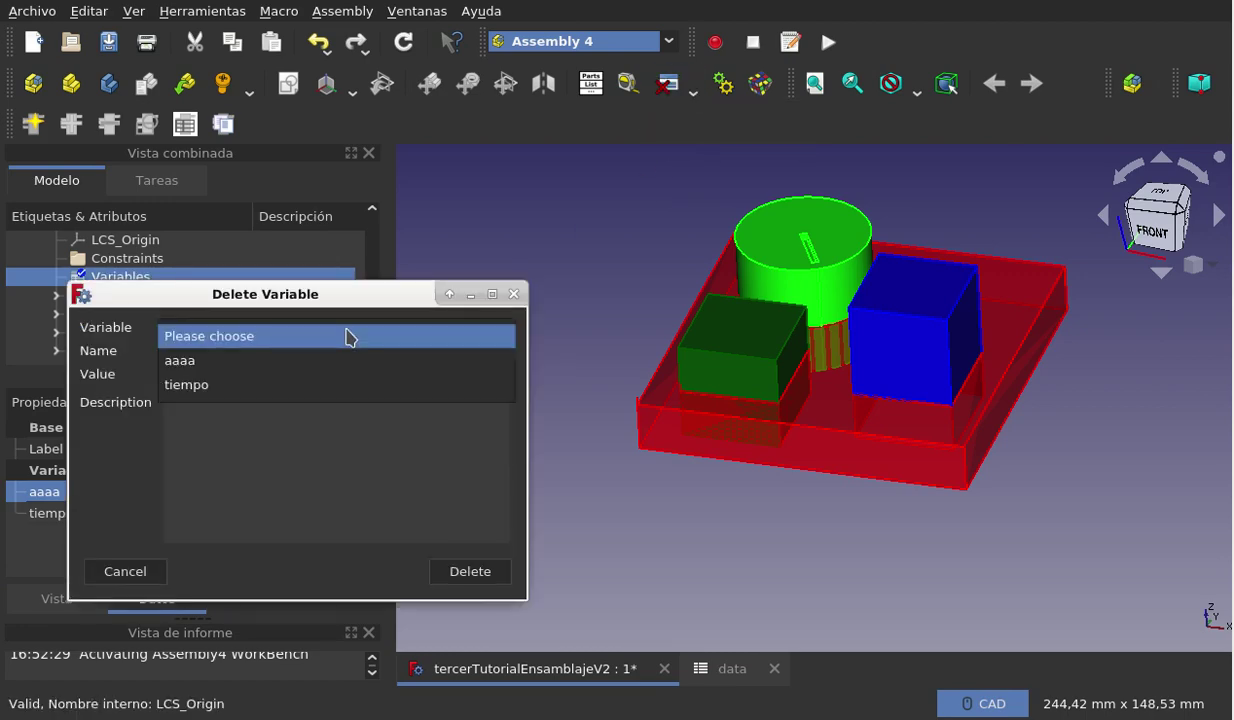
click(336, 357)
click(460, 571)
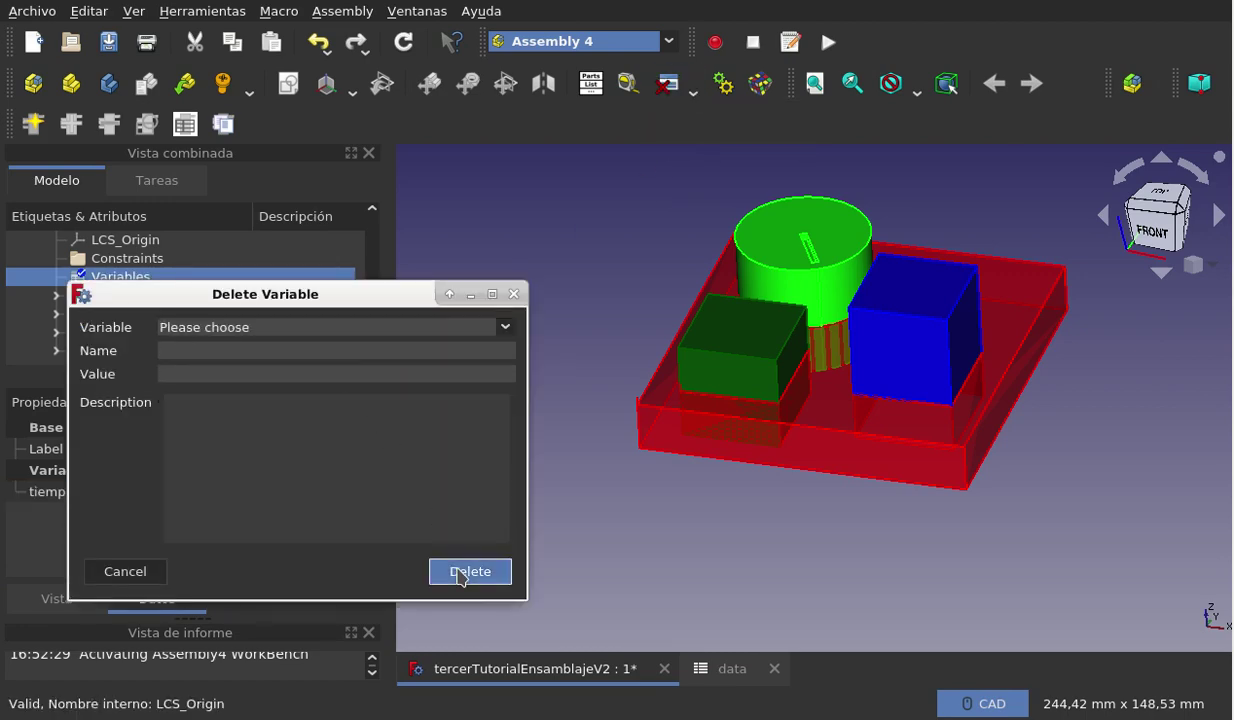
click(512, 294)
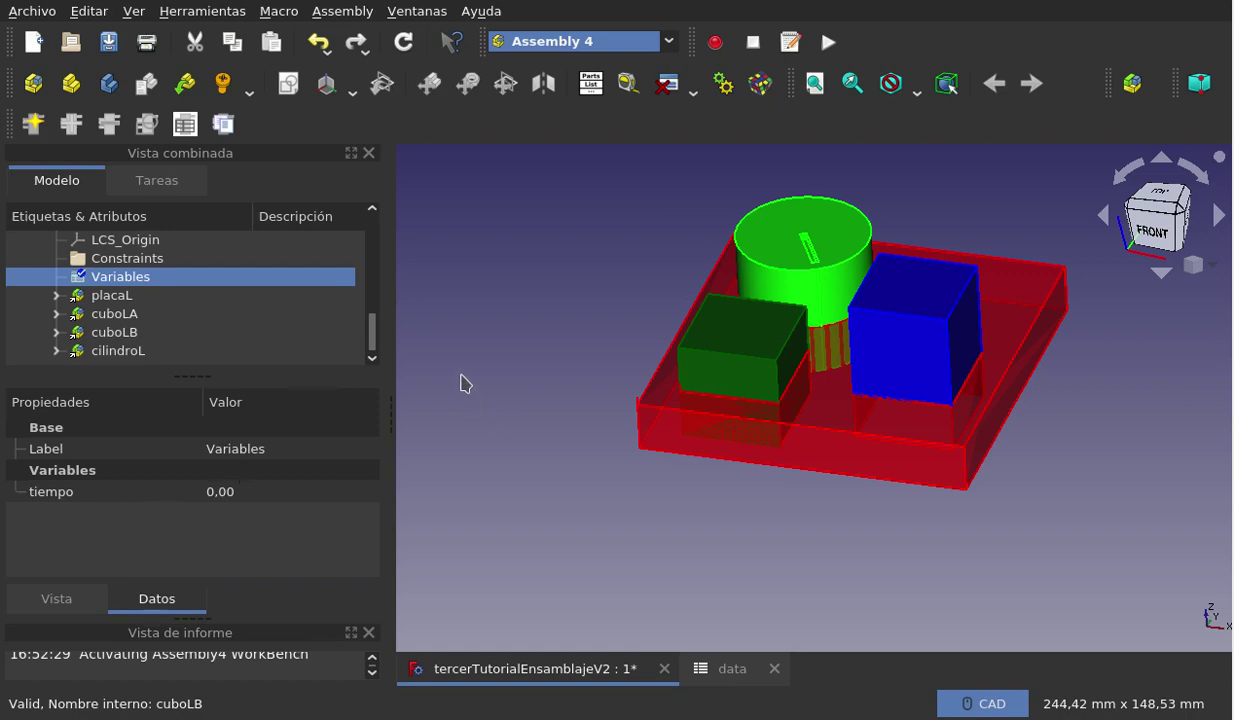
middle_drag(680, 543, 700, 530)
scroll(840, 352, up, 1)
scroll(840, 352, up, 1)
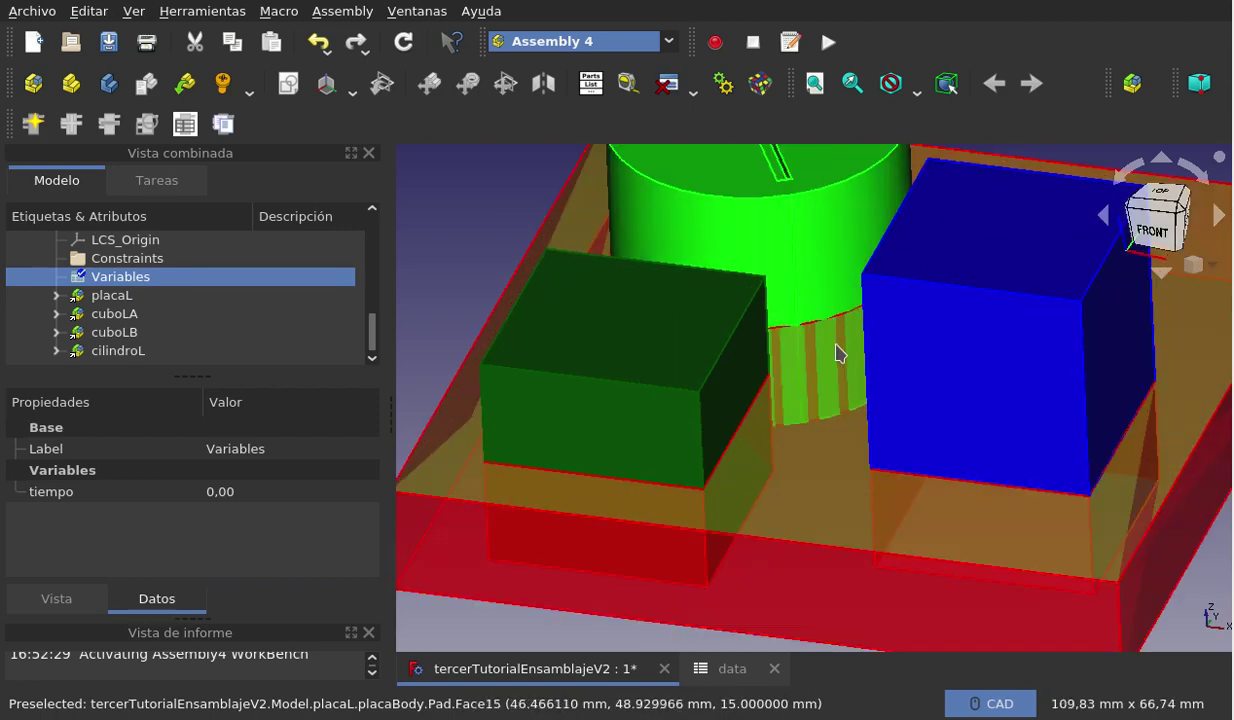
scroll(836, 347, down, 2)
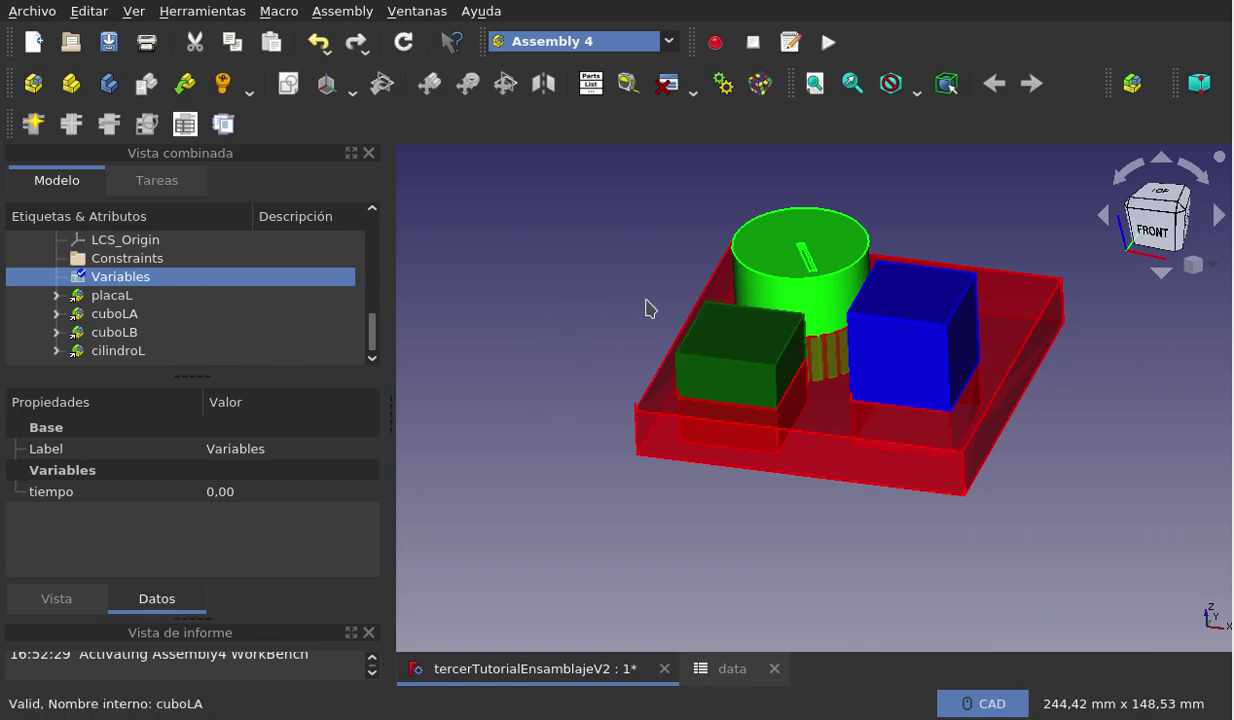
scroll(840, 212, up, 2)
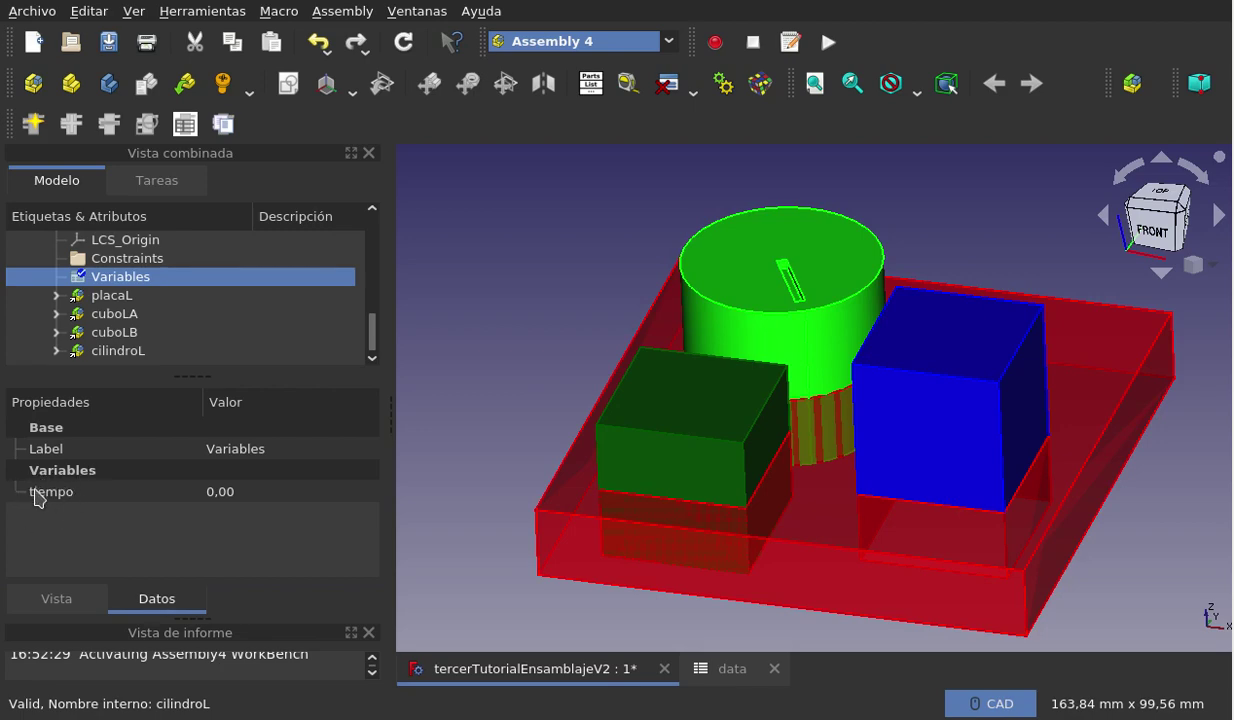
click(727, 87)
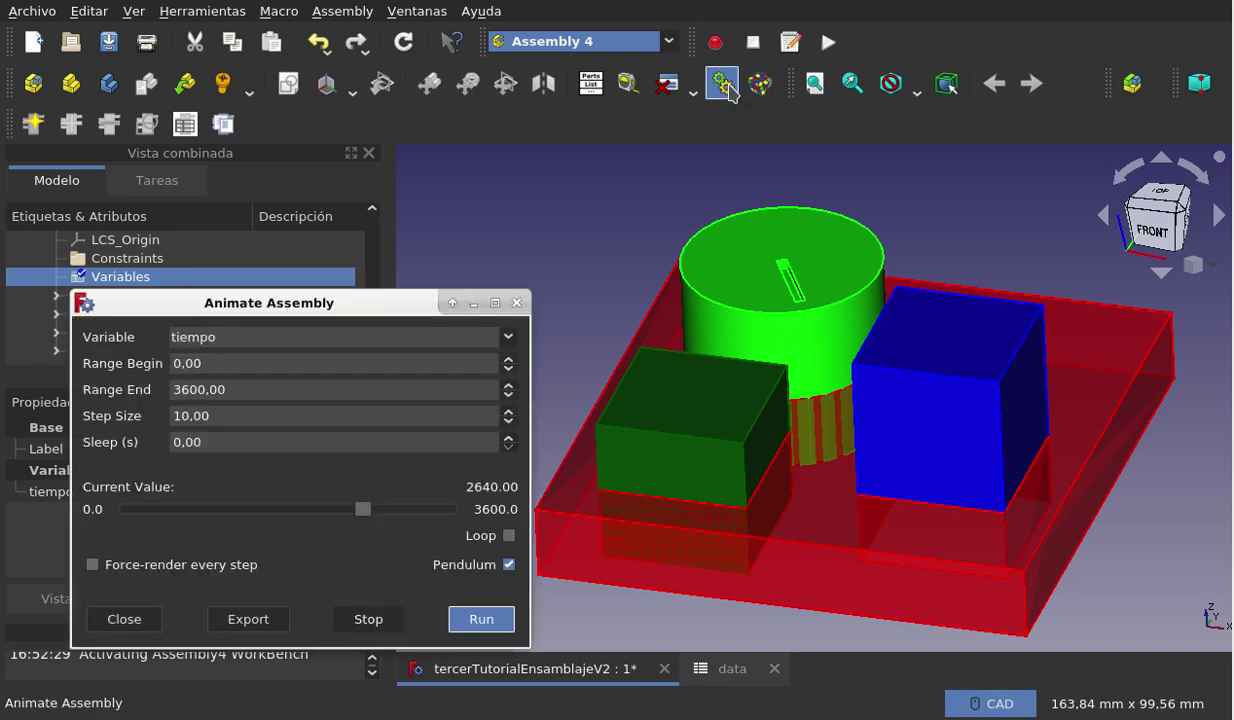
drag(388, 300, 453, 222)
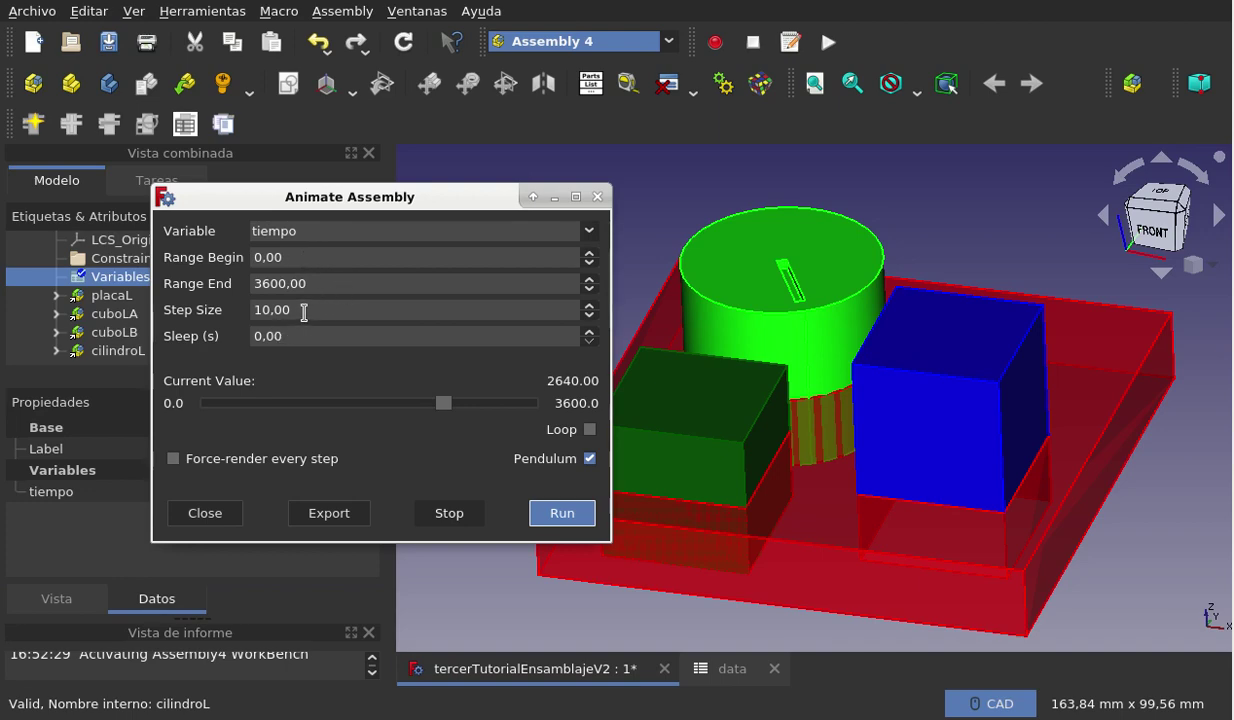
click(304, 310)
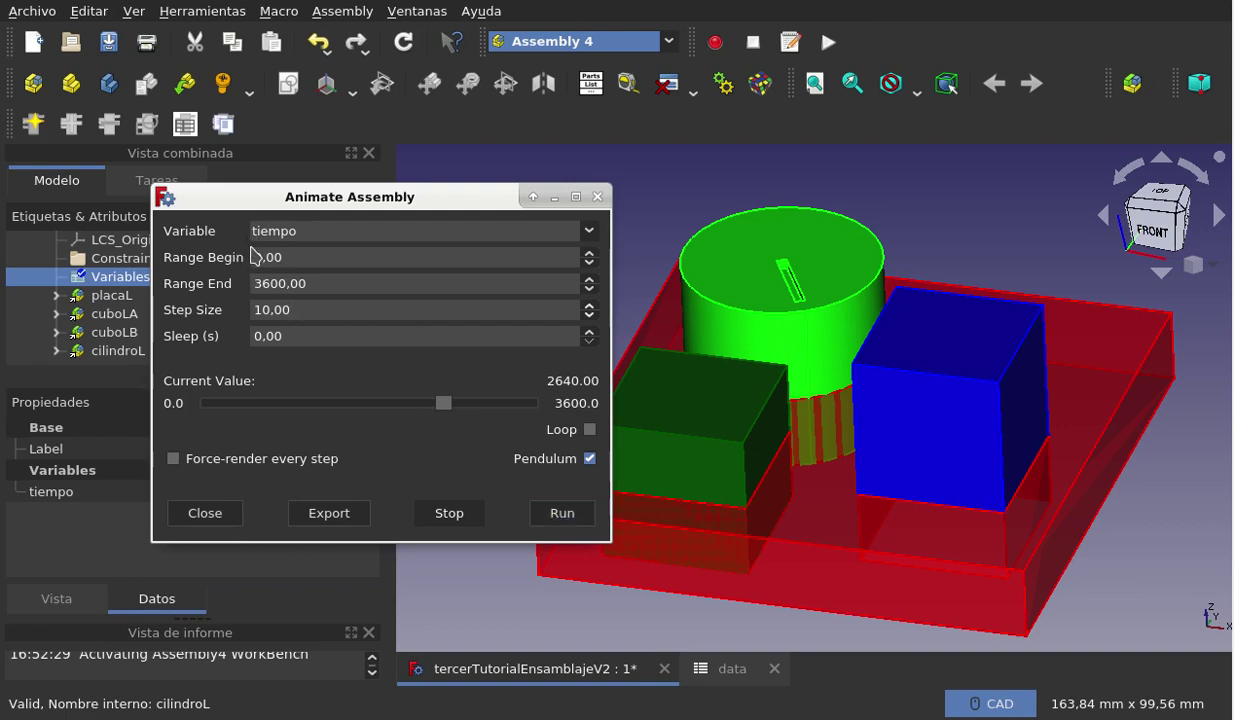
click(597, 197)
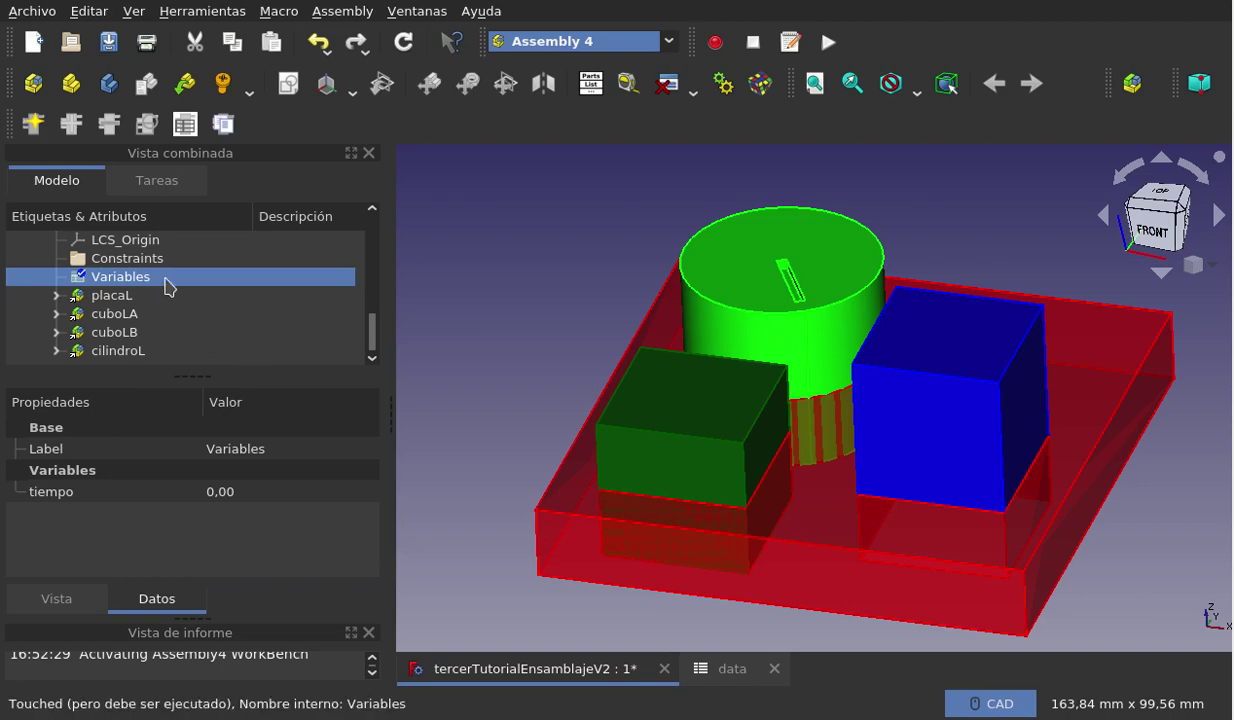